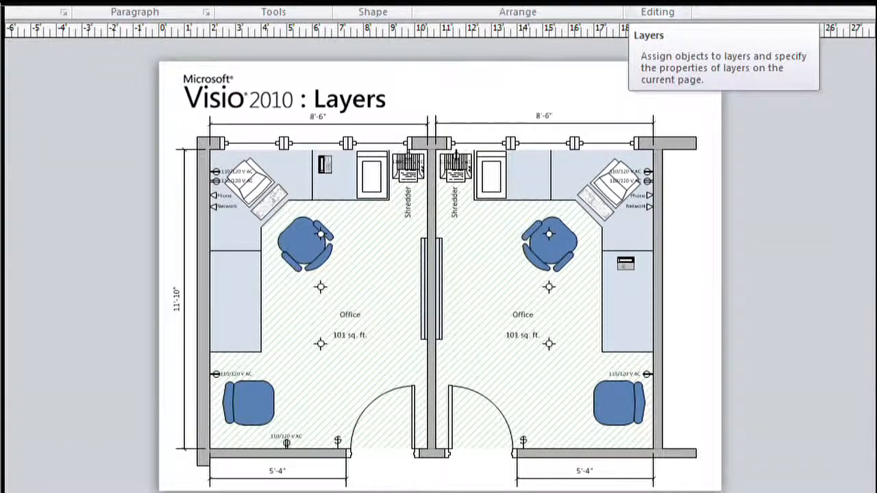
Step: In the layer properties, set the Dimensions layer's color to red and lock the layer
click(644, 3)
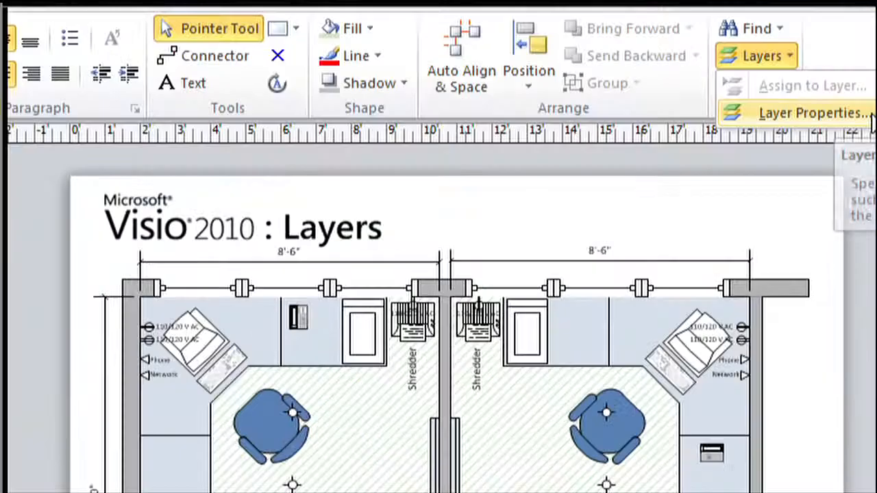
click(740, 17)
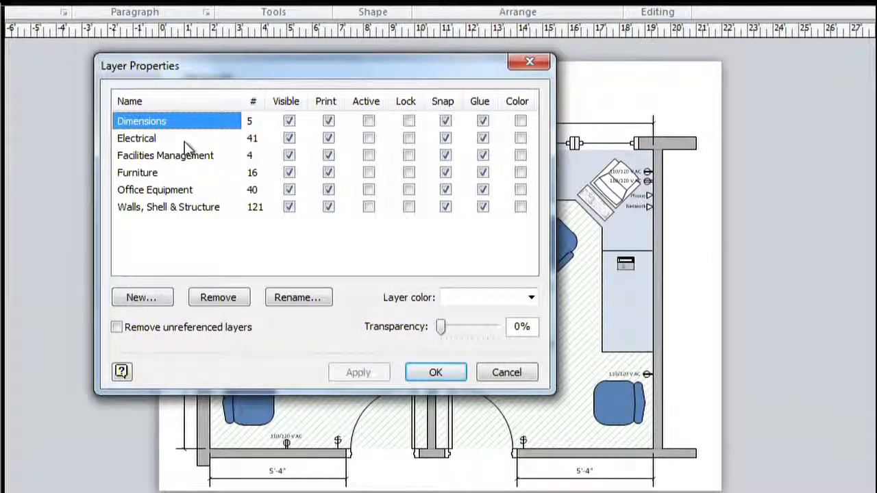
drag(252, 77, 0, 104)
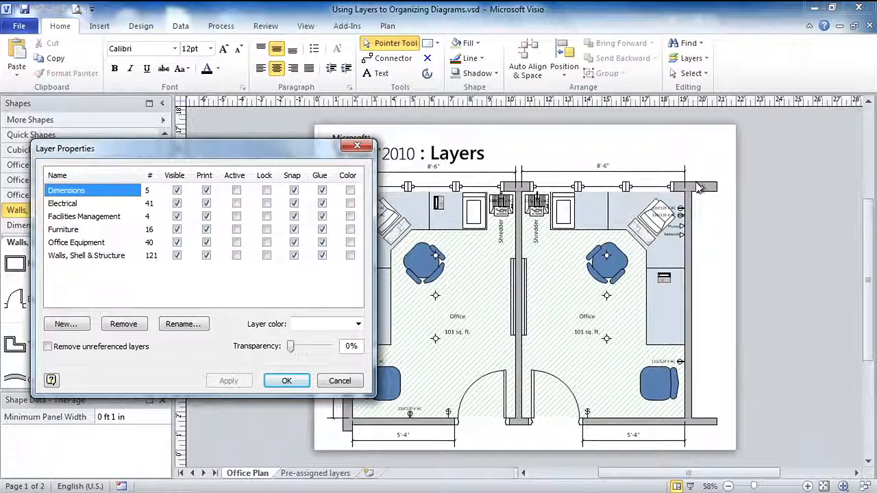
click(351, 192)
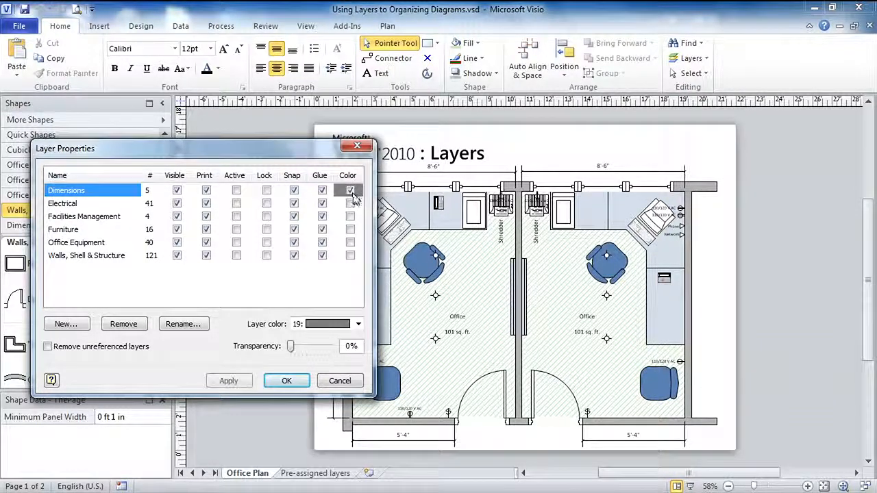
click(357, 324)
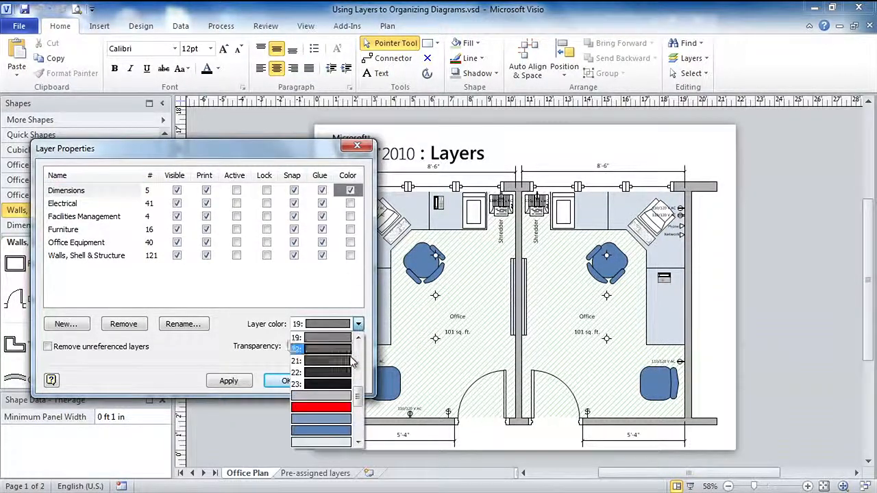
click(336, 407)
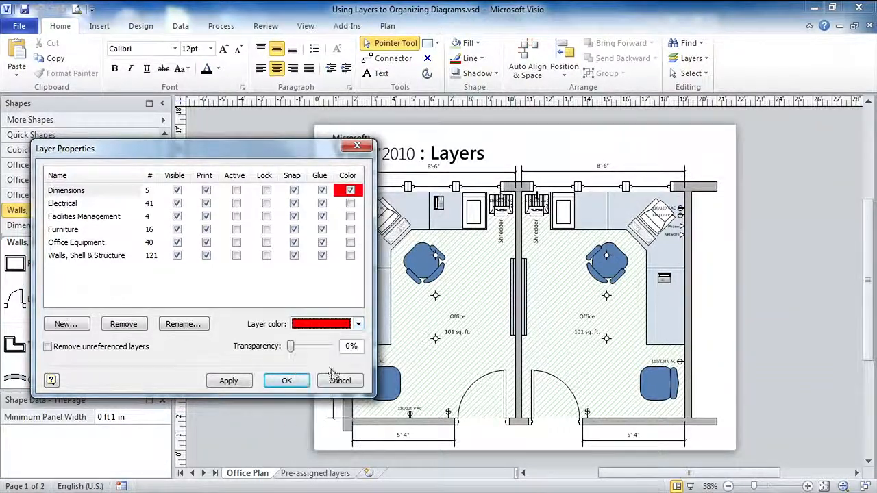
click(229, 381)
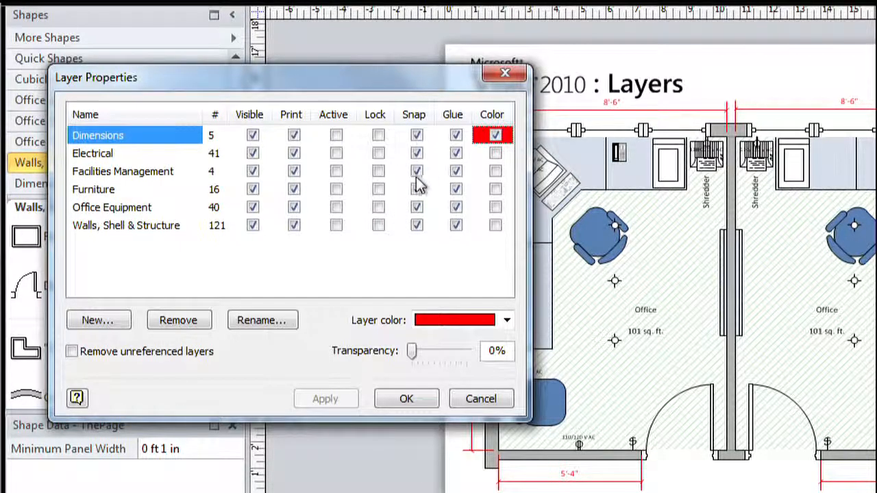
click(379, 135)
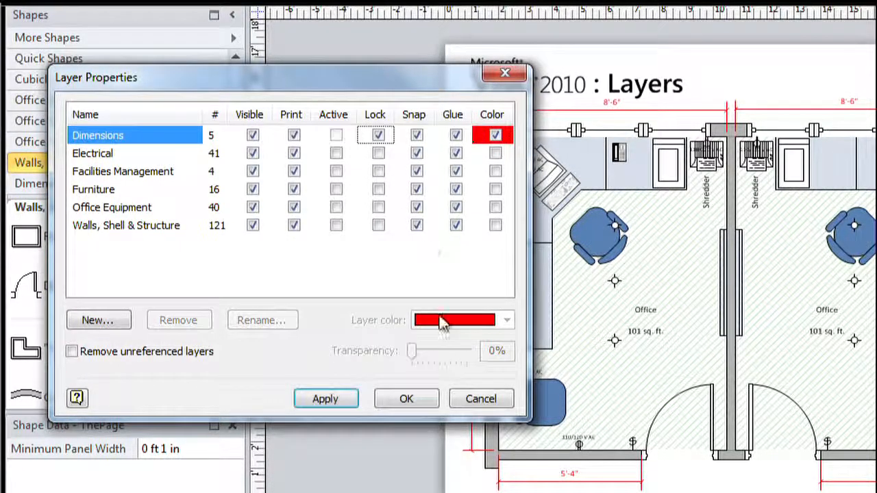
click(406, 401)
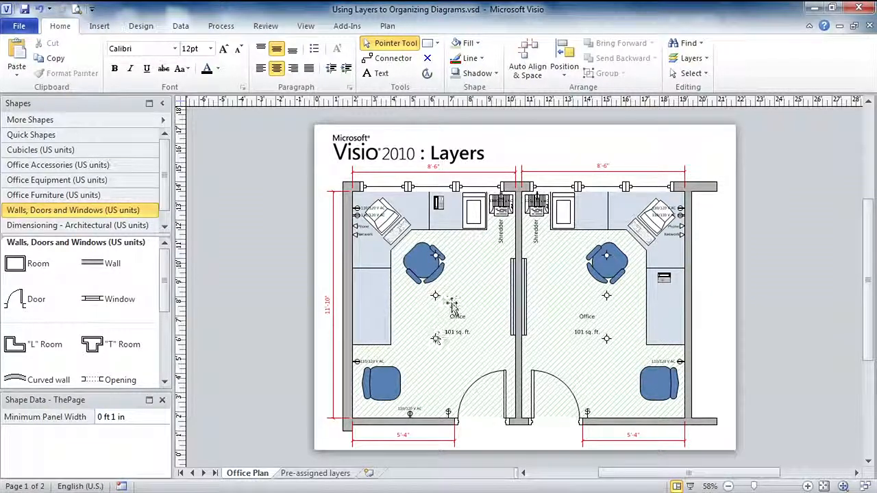
Step: Try to move the left office's space shape toward the lower left, and undo the move
drag(467, 257, 378, 352)
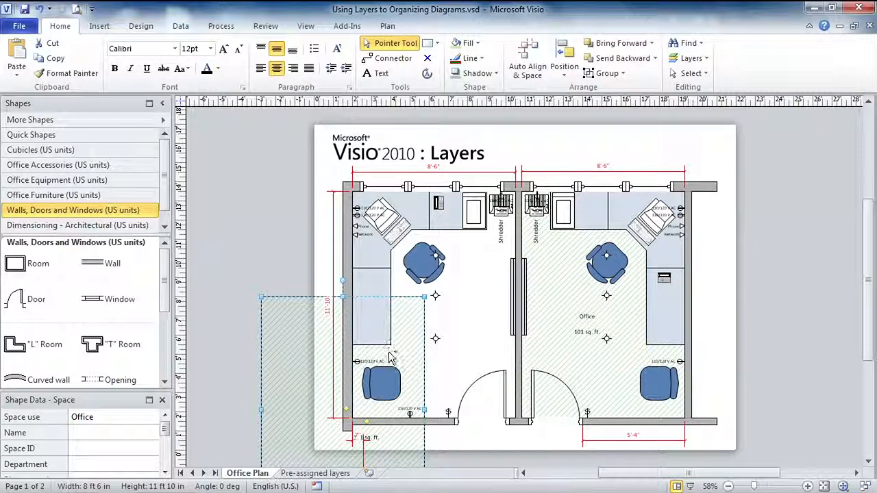
key(ctrl+z)
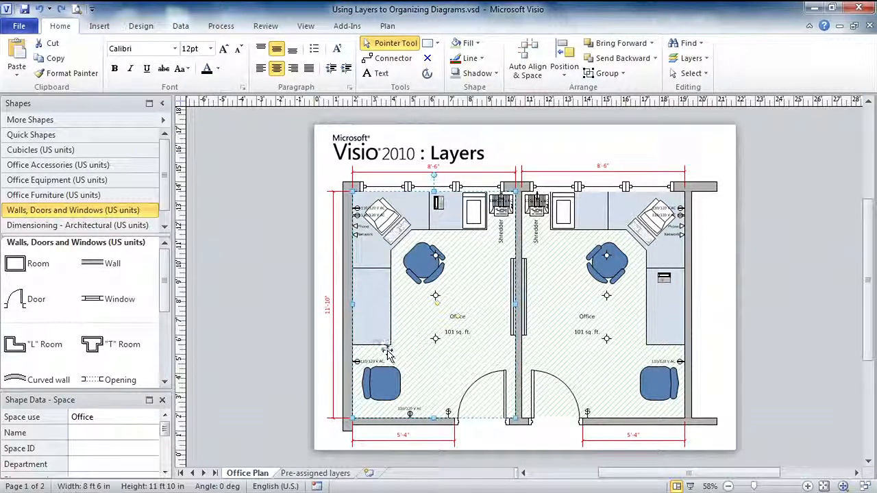
Step: Select the three ceiling lights in the left office together, and clear the selection
click(436, 256)
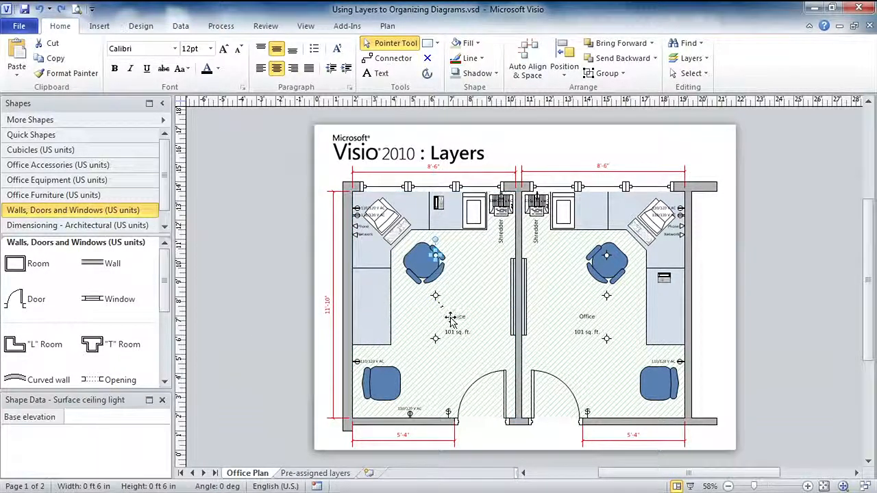
shift+click(435, 296)
shift+click(443, 337)
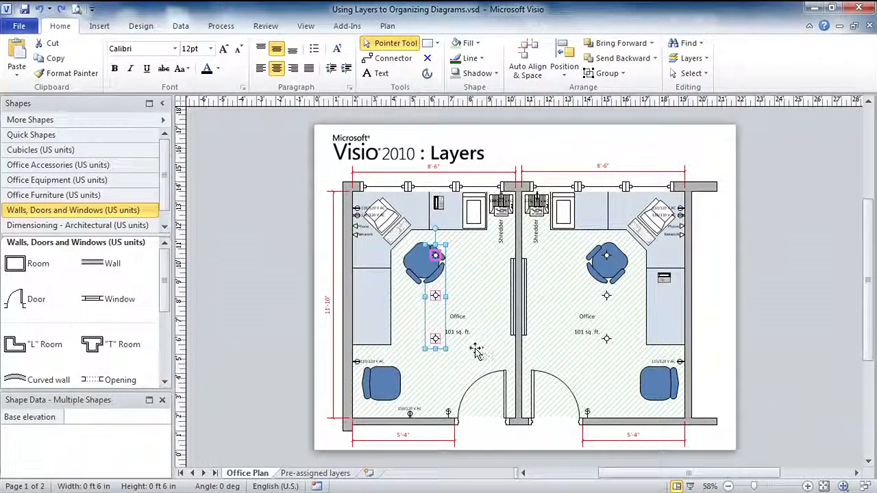
click(314, 273)
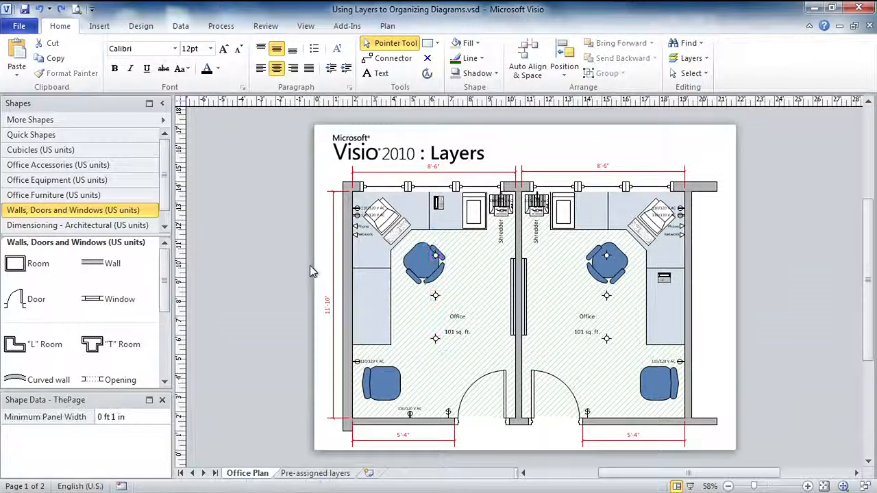
Step: Hide the Facilities Management layer in the layer properties
click(705, 61)
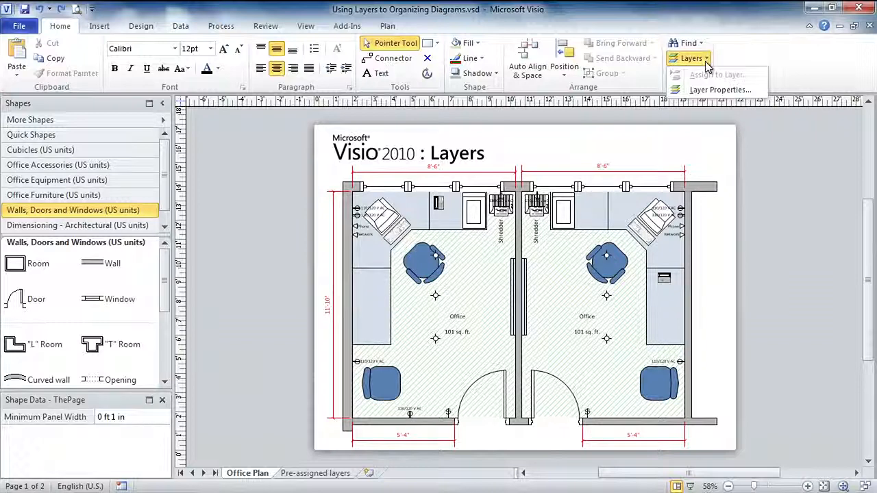
click(730, 91)
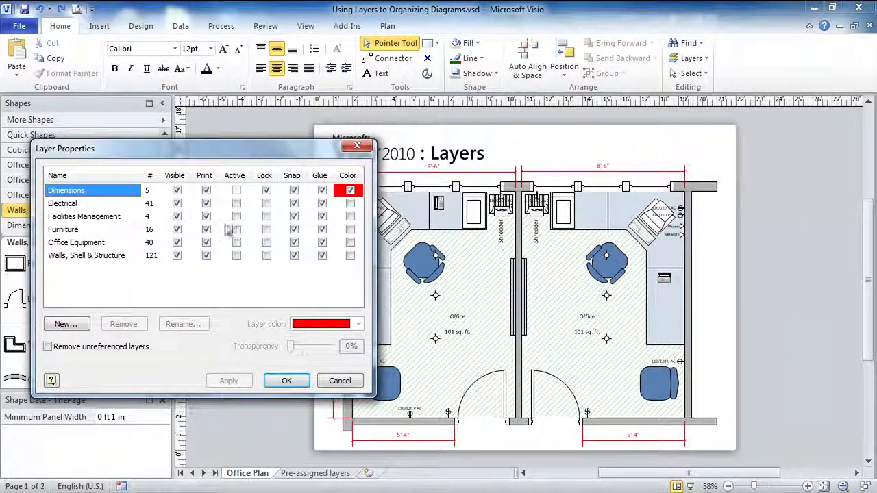
click(177, 217)
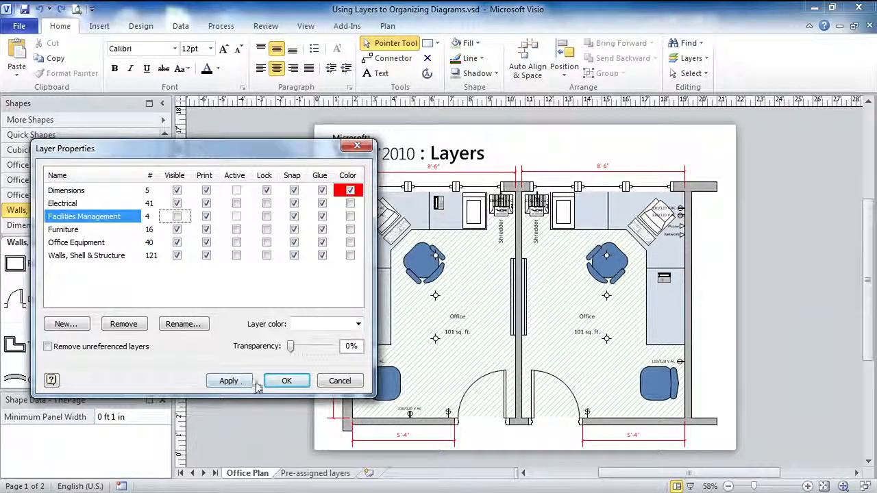
click(230, 381)
click(280, 385)
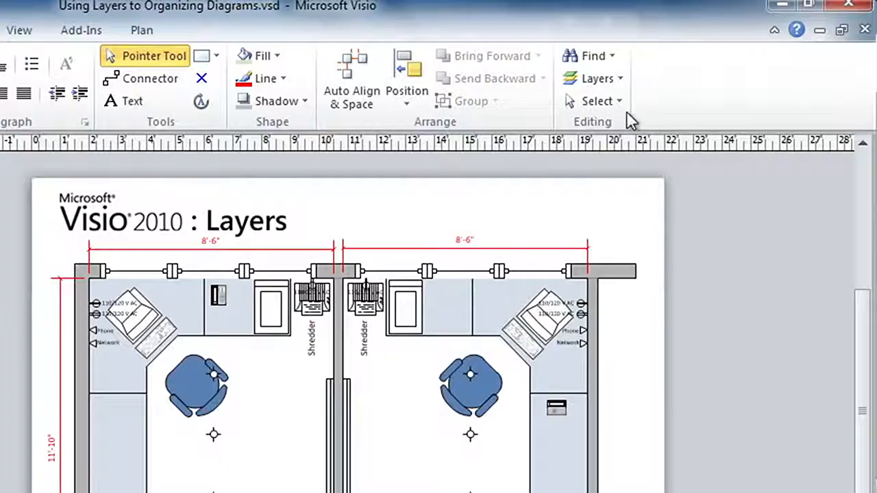
Step: Use Select by Type to select every shape on the Furniture layer, and clear the selection
click(621, 102)
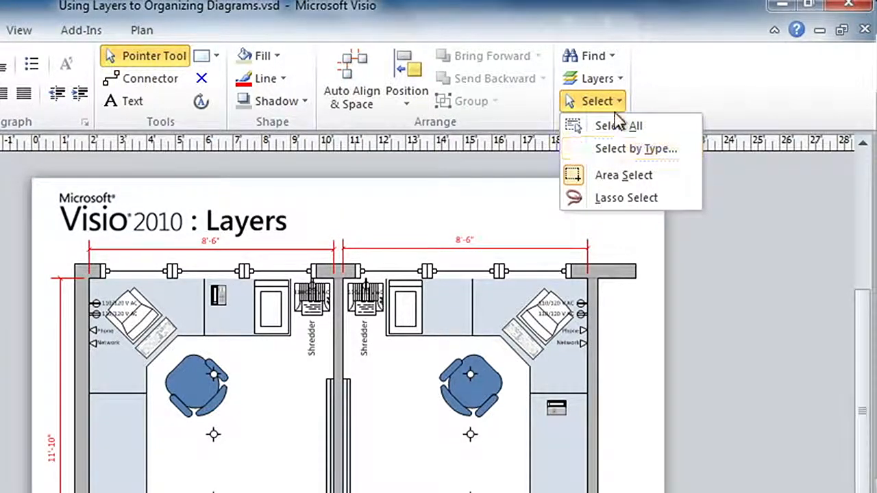
click(680, 152)
drag(284, 208, 48, 99)
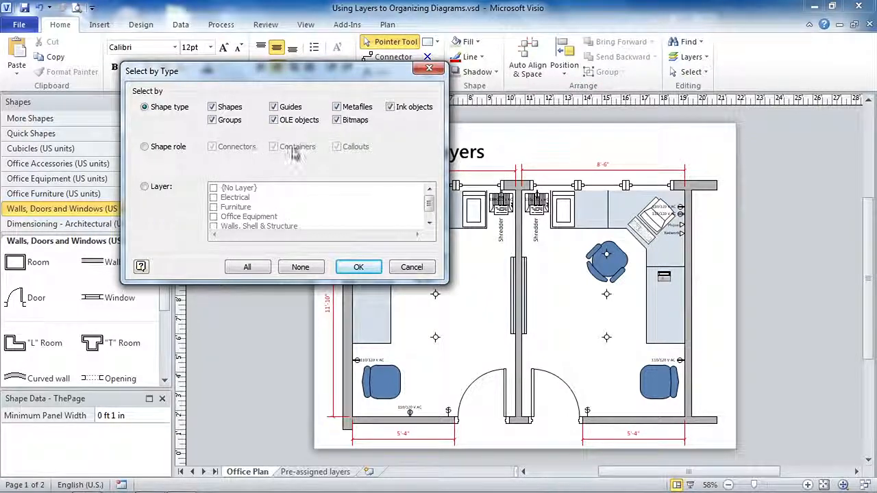
click(144, 187)
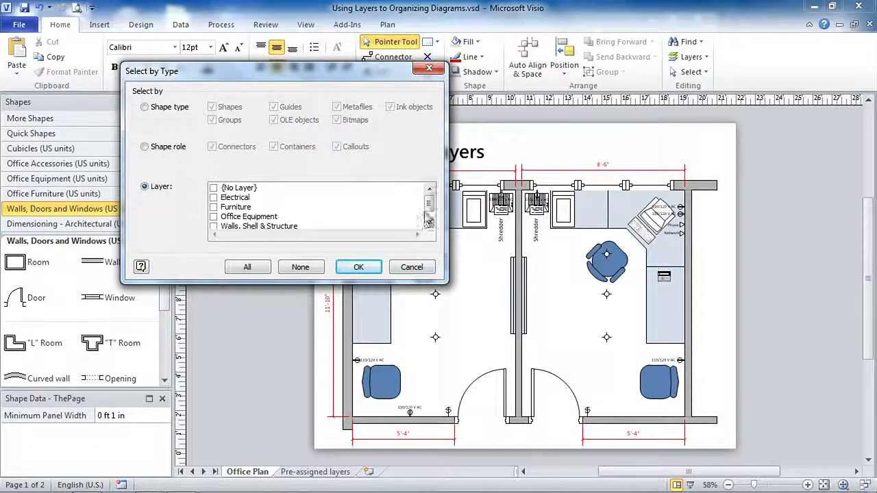
drag(431, 208, 430, 206)
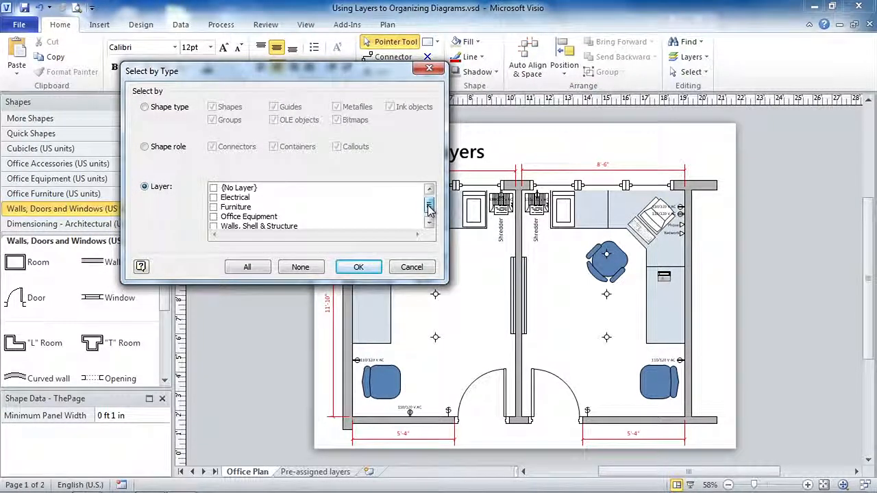
click(213, 207)
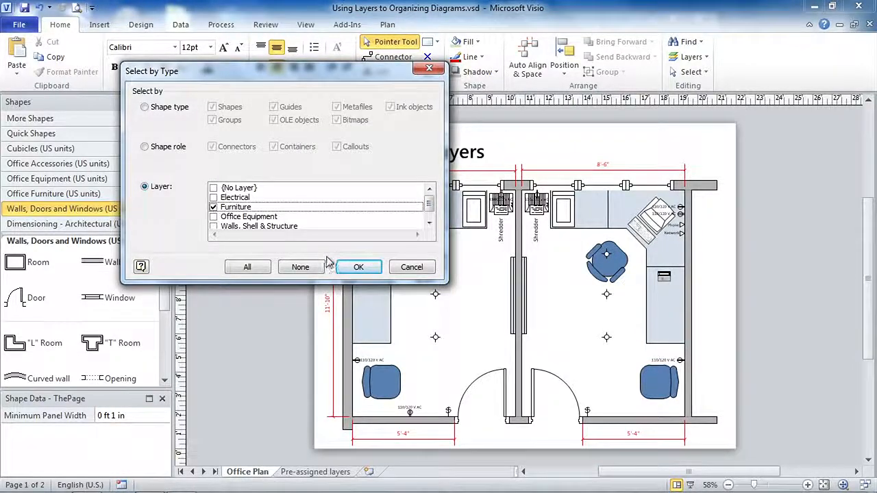
click(358, 267)
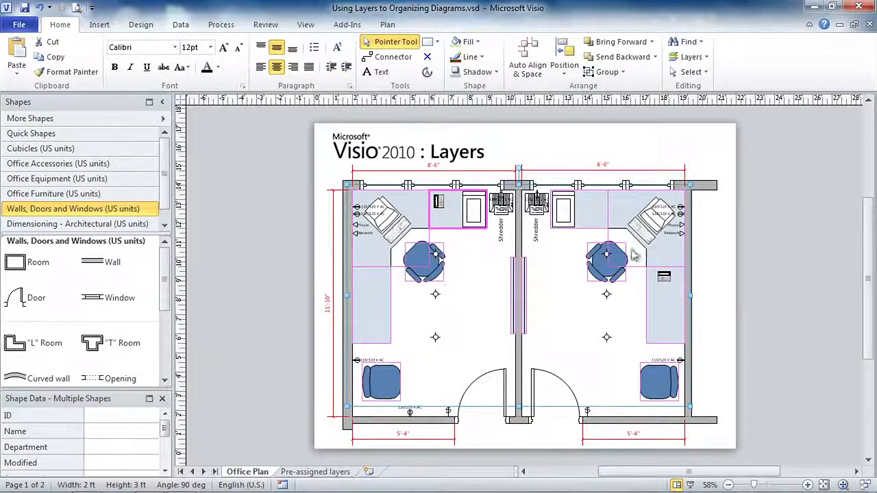
drag(378, 385, 606, 329)
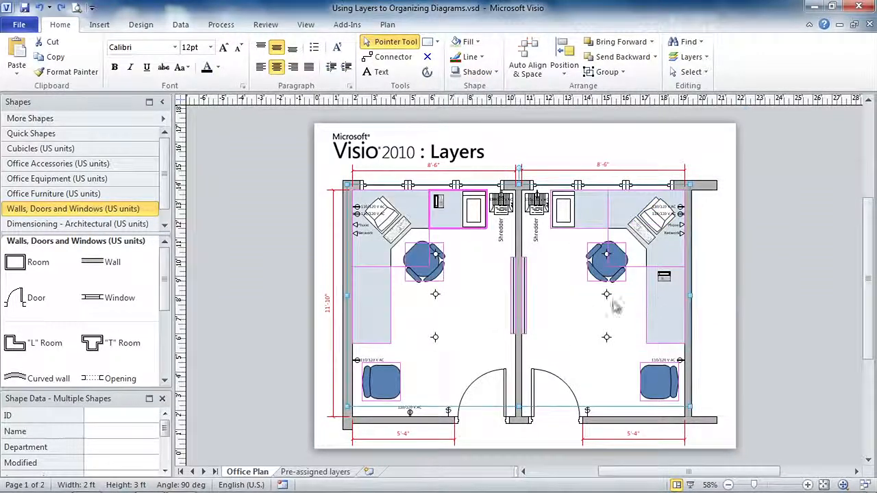
click(736, 254)
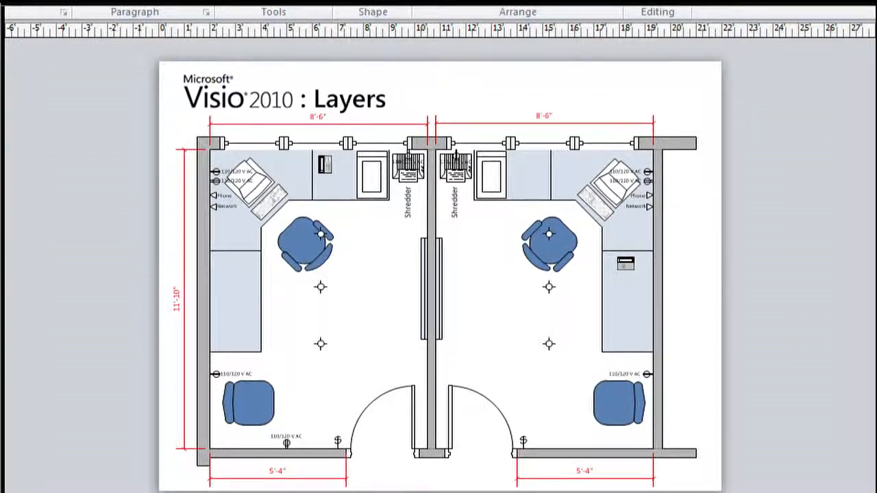
Step: Hide the Furniture and Office Equipment layers in the layer properties
click(661, 0)
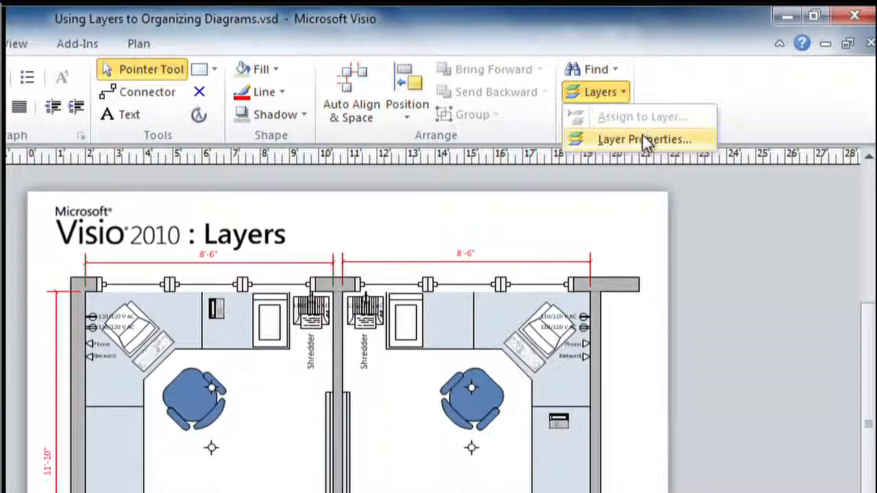
click(645, 137)
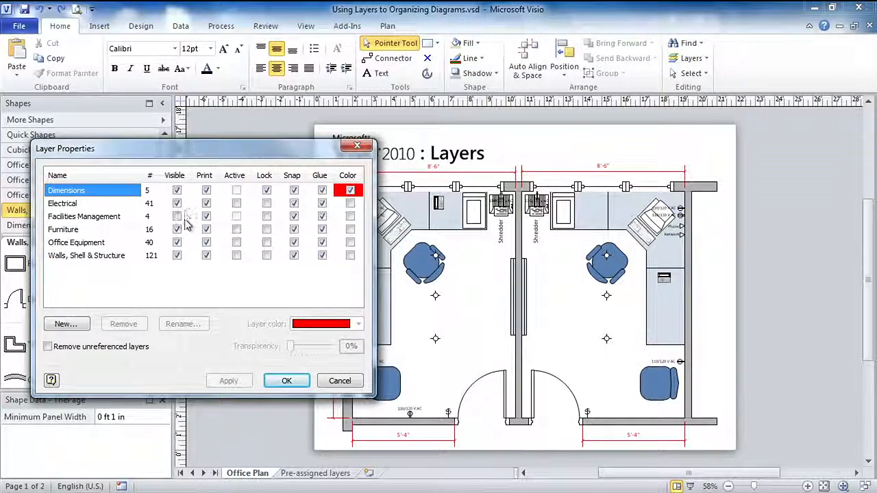
click(177, 230)
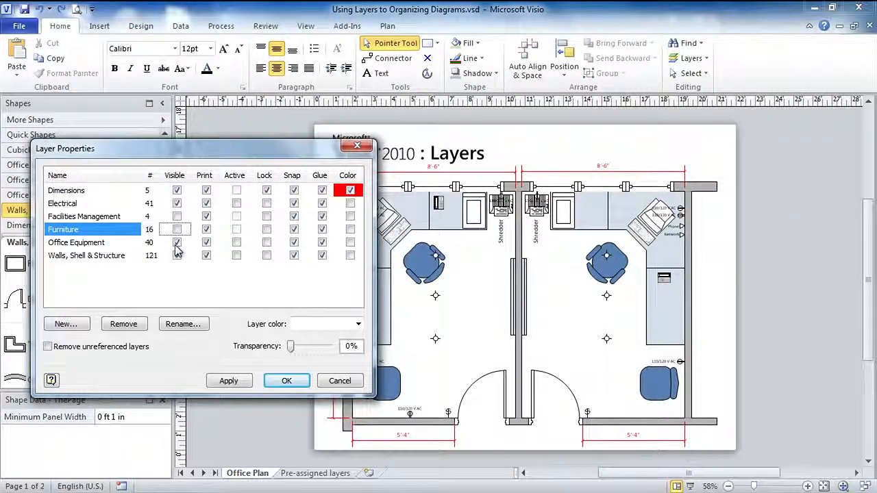
click(177, 242)
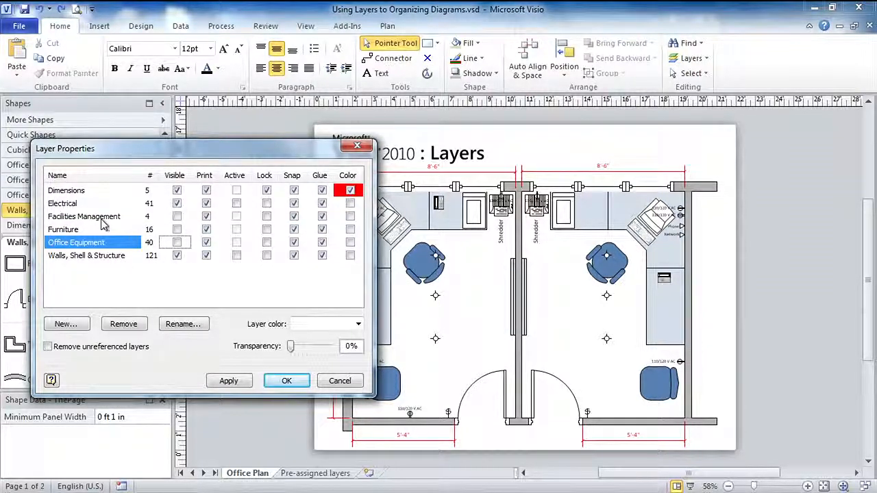
click(286, 381)
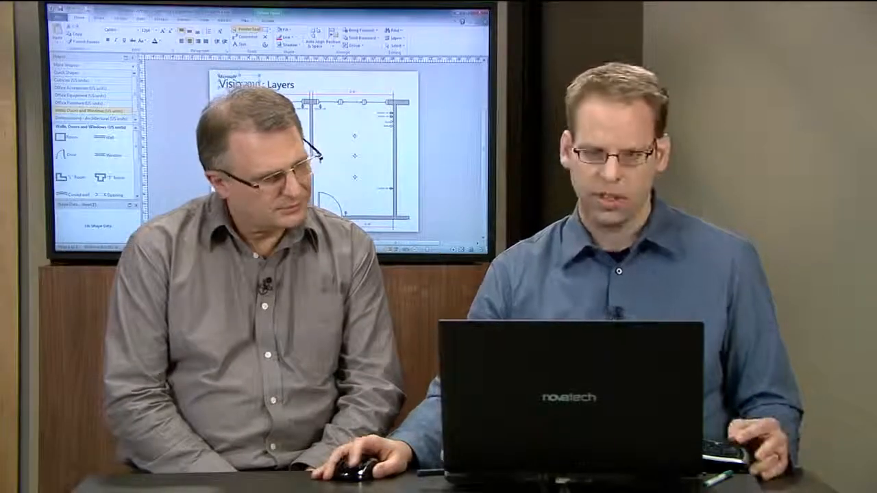
Step: Assign the Visio 2010 logo and the ": Layers" text above the floor plan to a new layer named Title
click(358, 151)
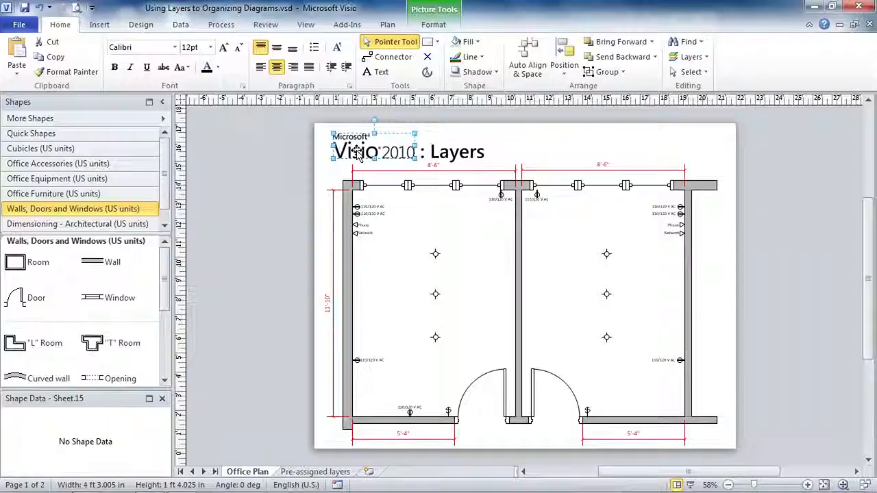
shift+click(478, 159)
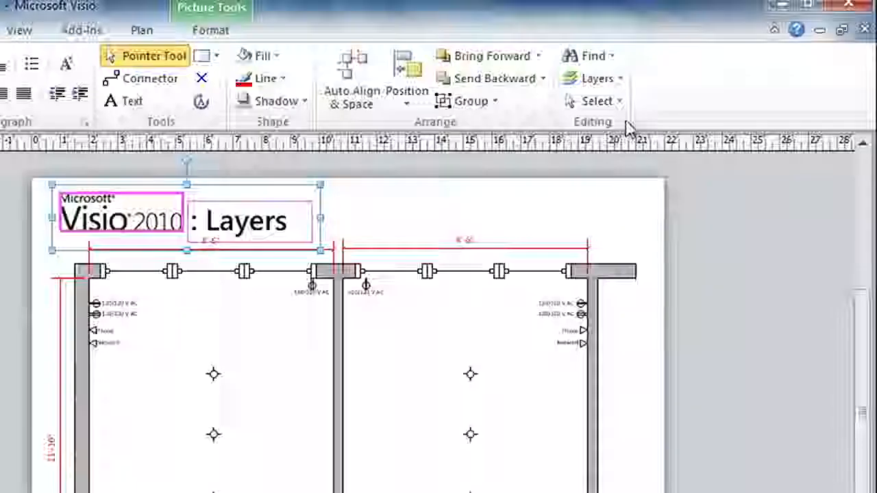
click(706, 58)
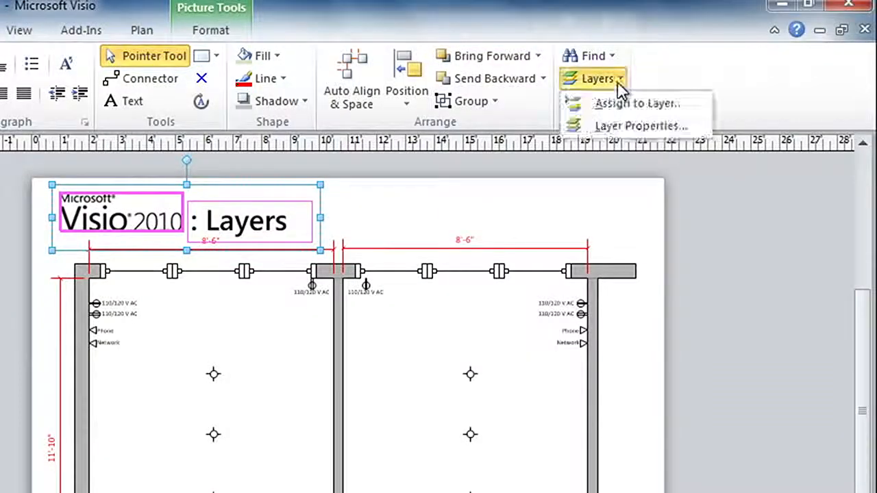
click(692, 107)
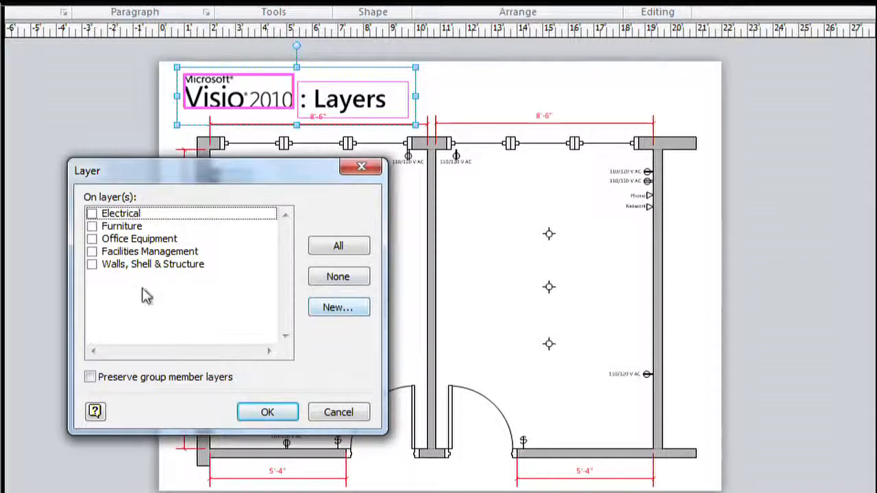
click(319, 309)
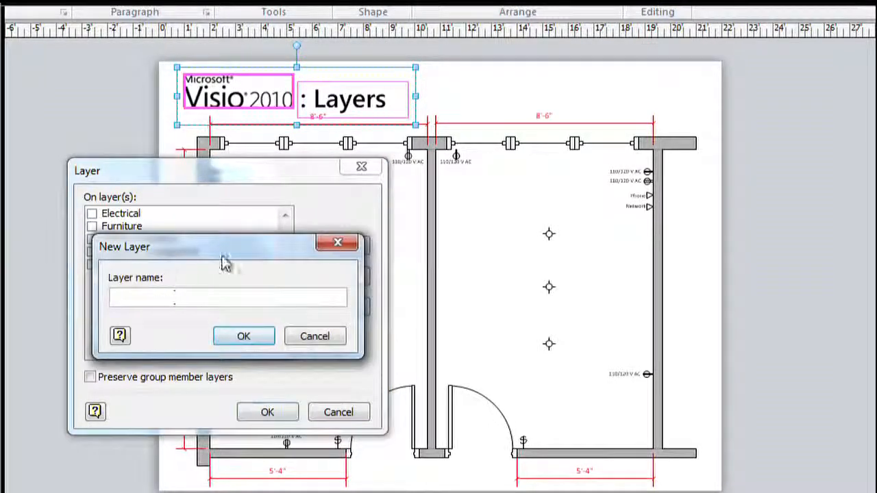
text(Title)
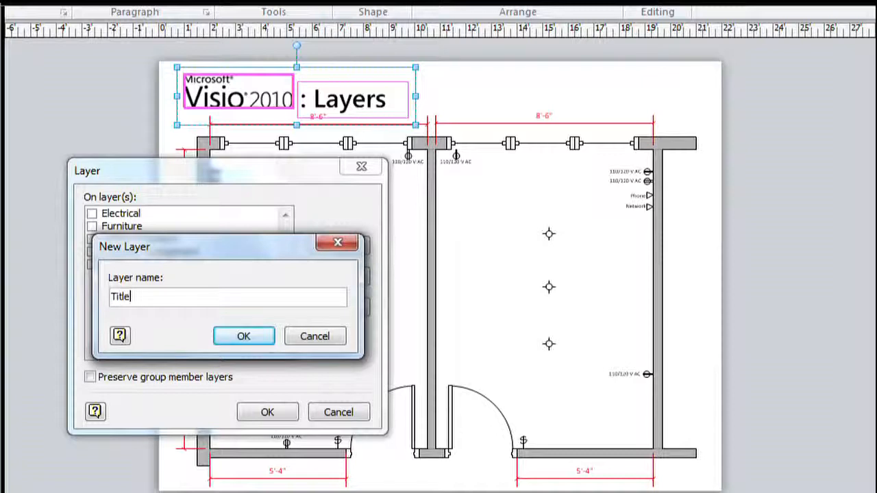
click(260, 339)
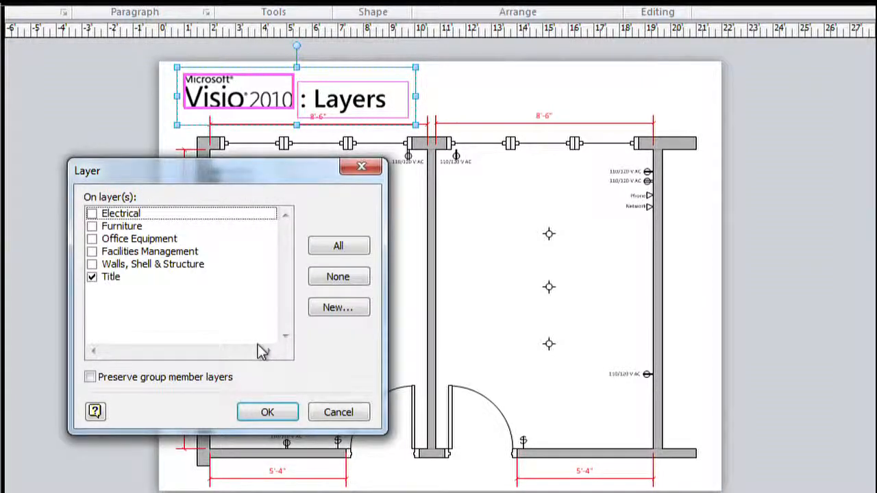
click(283, 414)
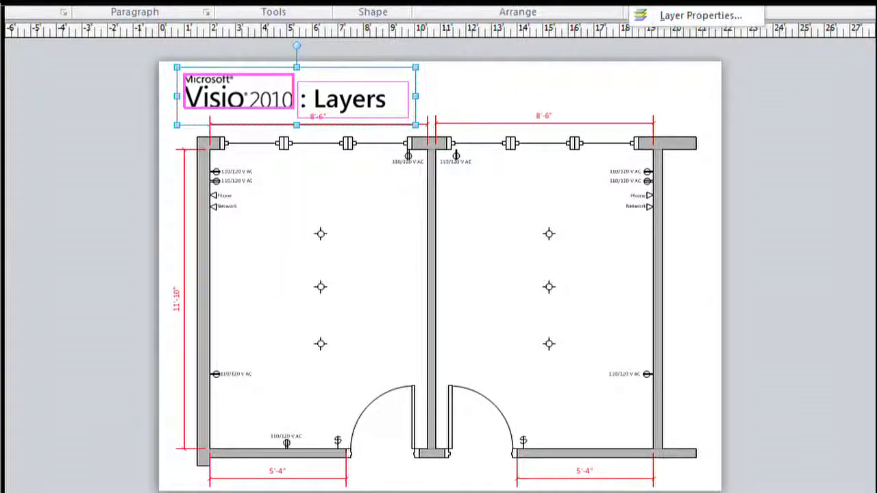
Step: Lock the Title layer in the layer properties, and try to move the title logo on the page
click(600, 91)
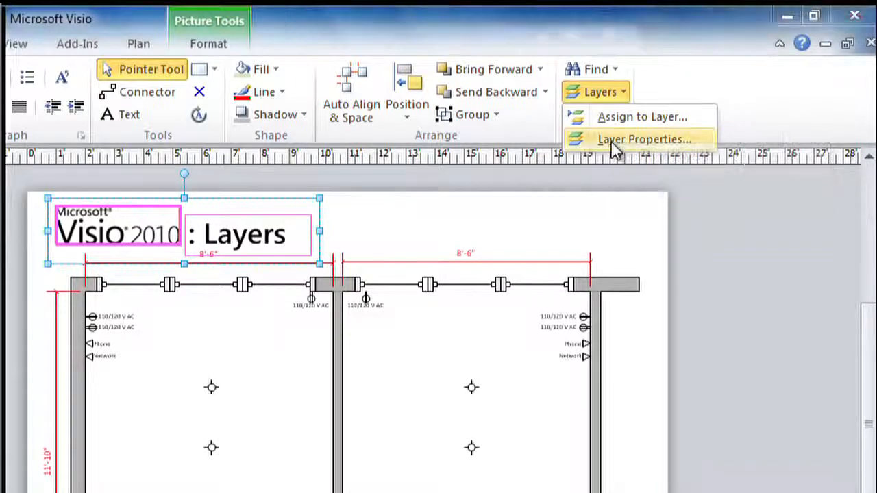
click(612, 140)
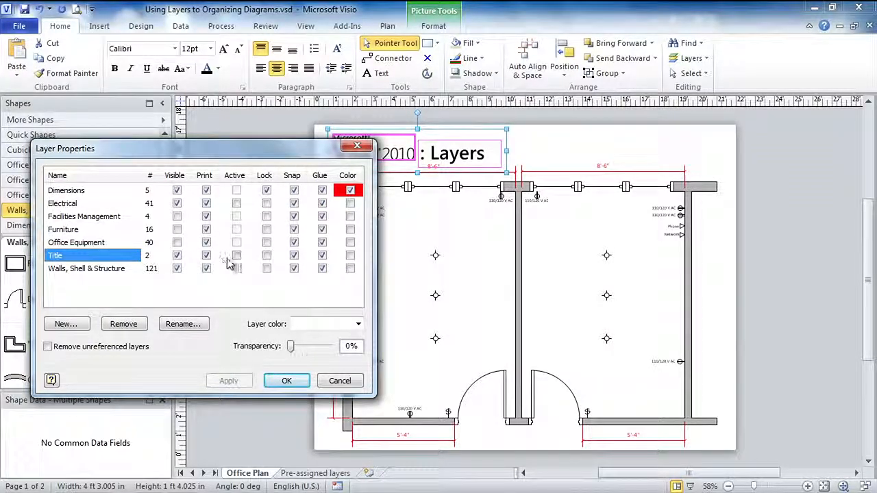
click(266, 256)
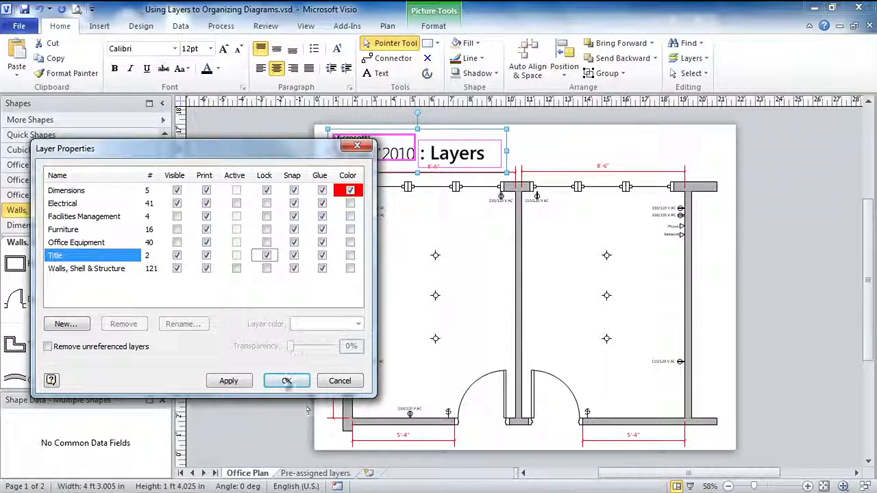
click(287, 380)
drag(370, 144, 520, 252)
click(515, 140)
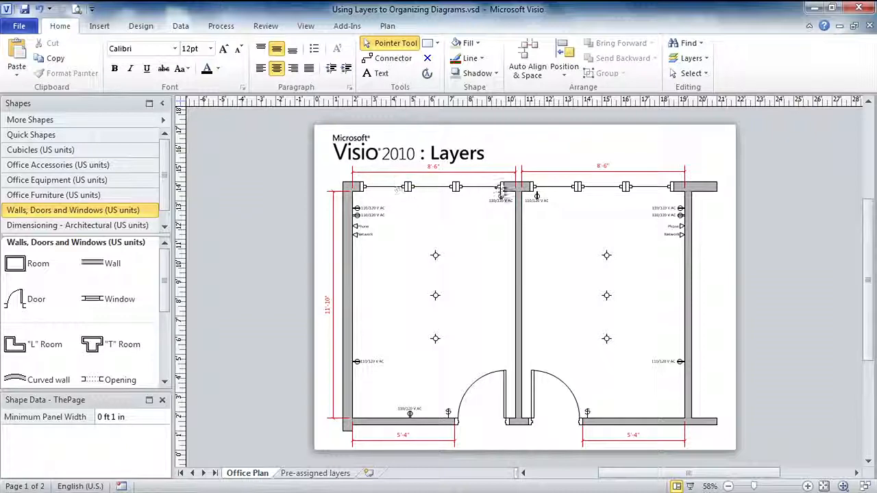